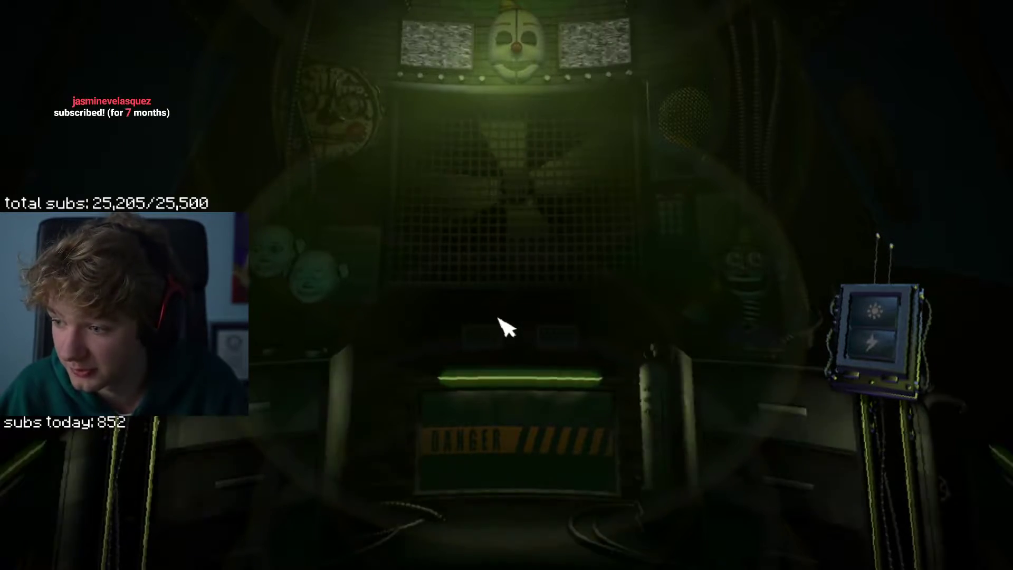
# Step: Close the 'main music' window from the task switcher, then retry switching away from the game
pyautogui.hotkey('alt', 'Tab')
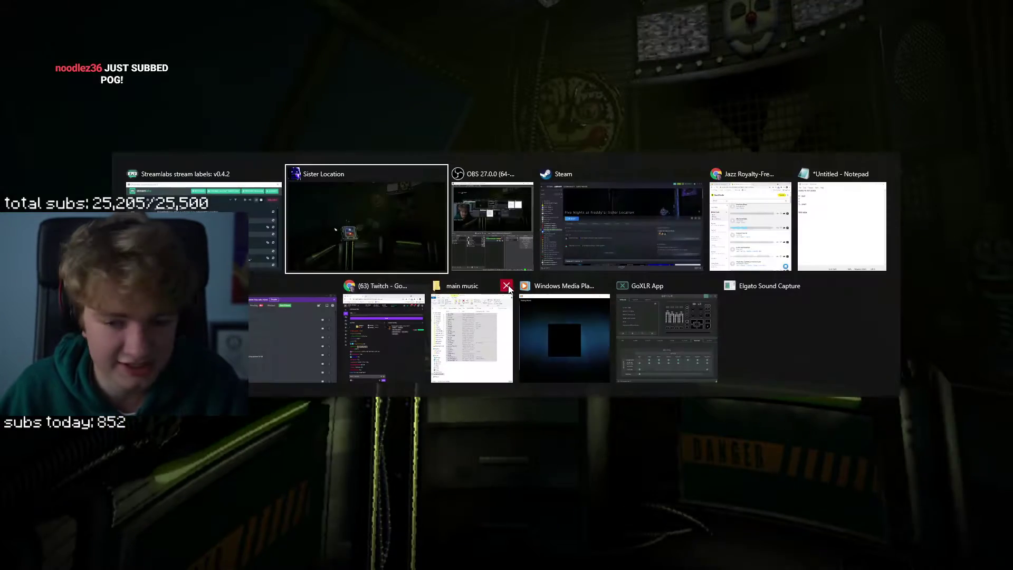
pyautogui.click(504, 286)
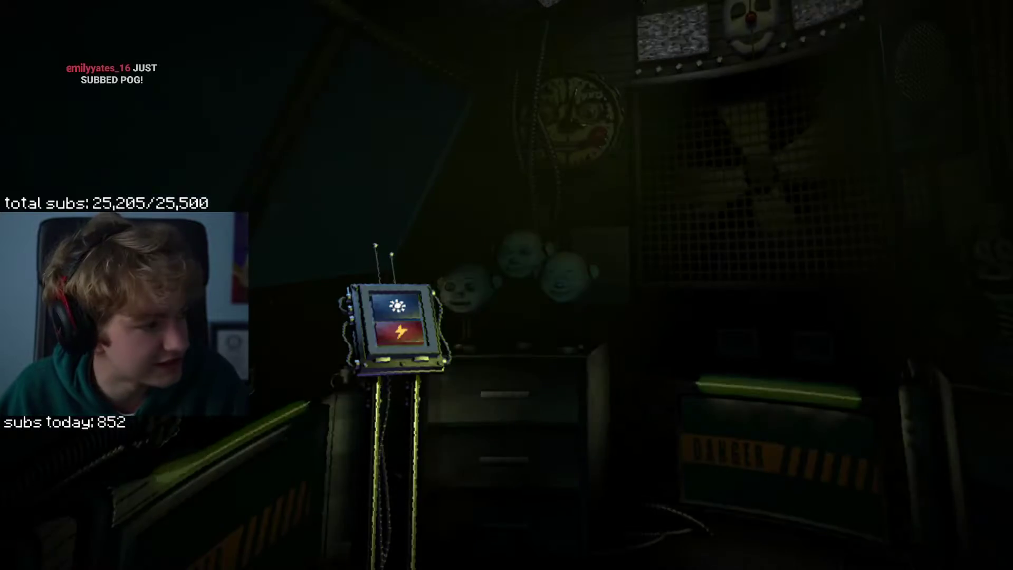
pyautogui.hotkey('alt', 'Tab')
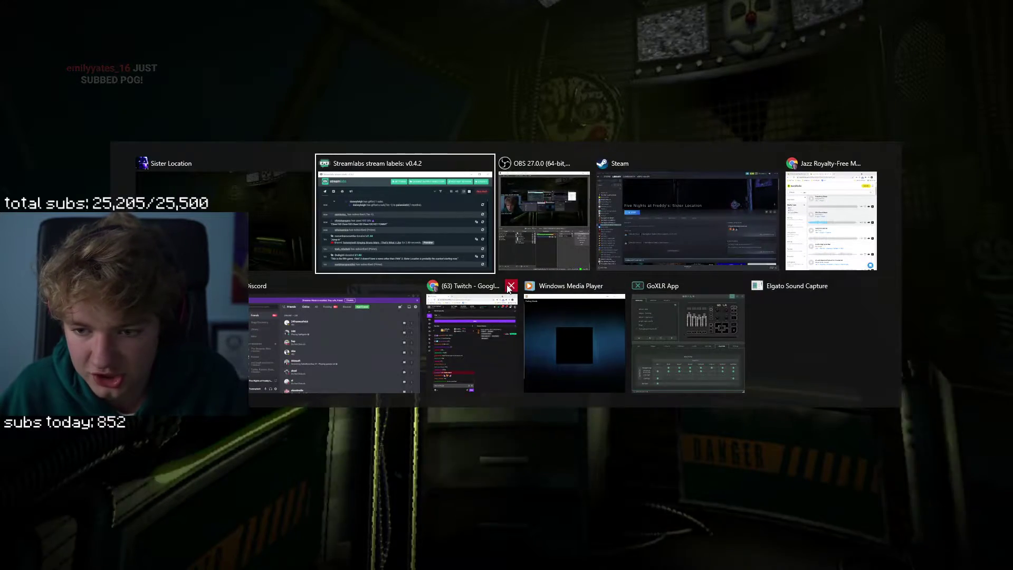
pyautogui.hotkey('alt', 'Tab')
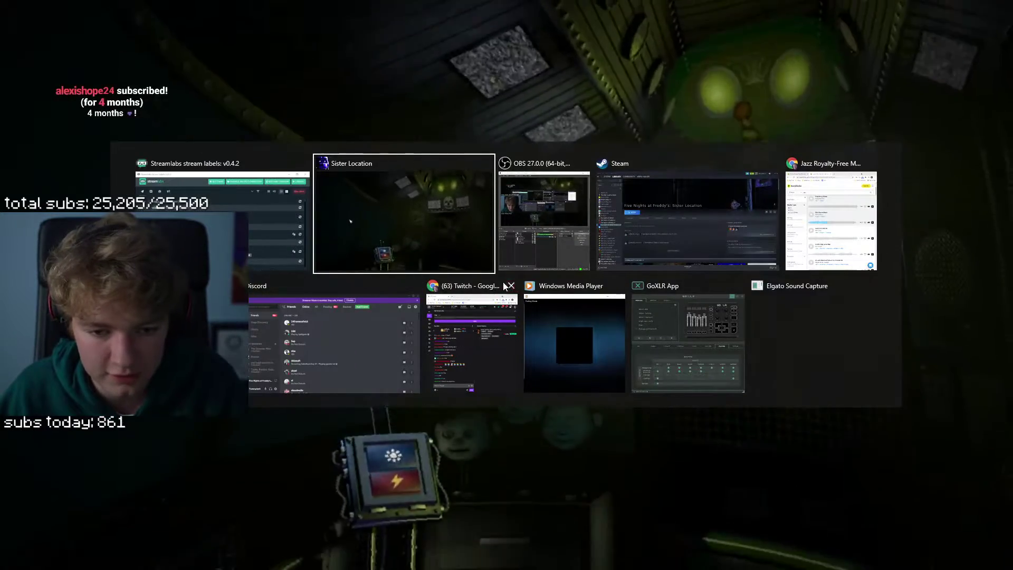
pyautogui.press('alt')
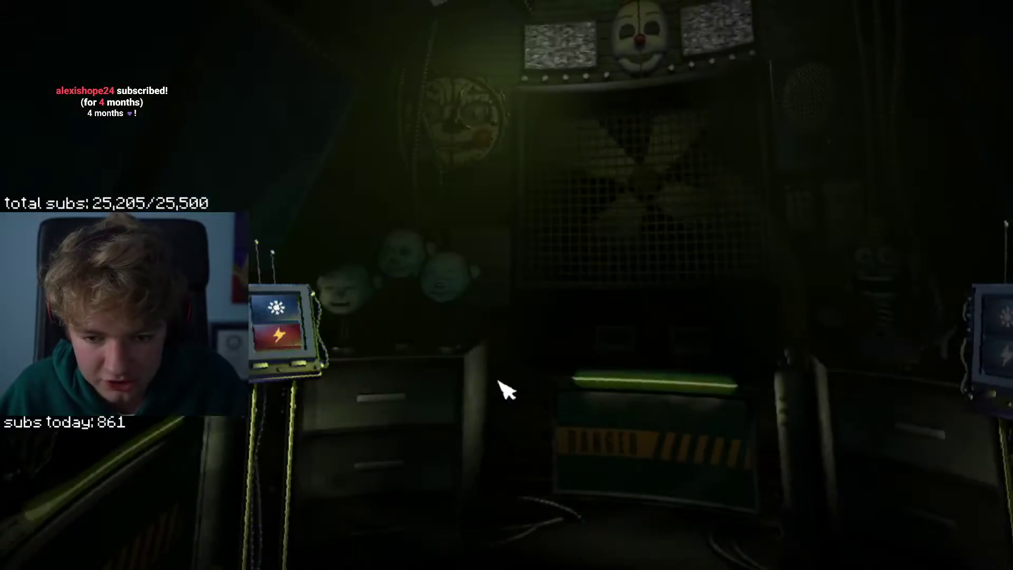
# Step: Bring up and dismiss the Start menu and window list, staying in the game
pyautogui.press('super')
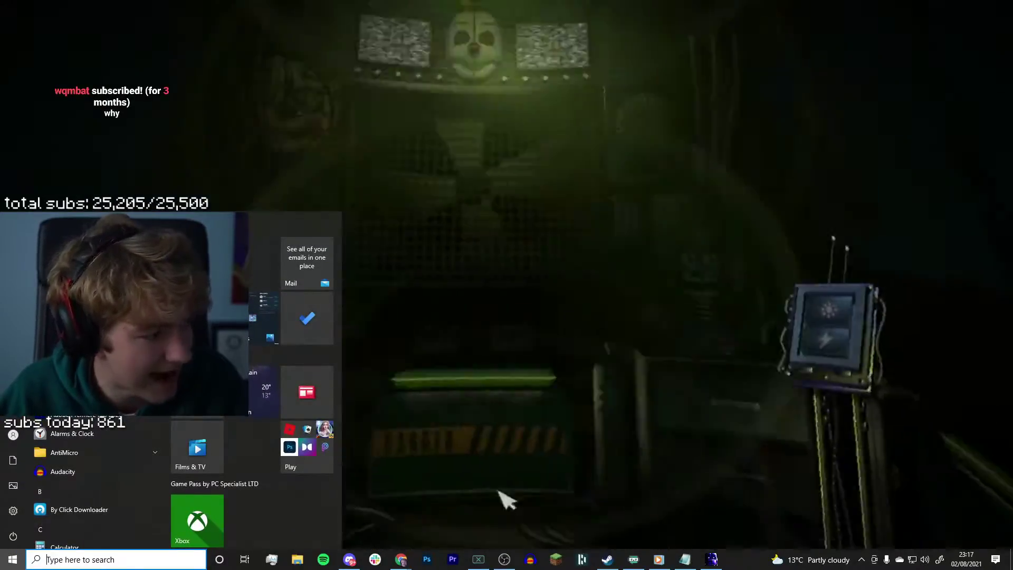
pyautogui.click(502, 498)
pyautogui.hotkey('alt', 'Tab')
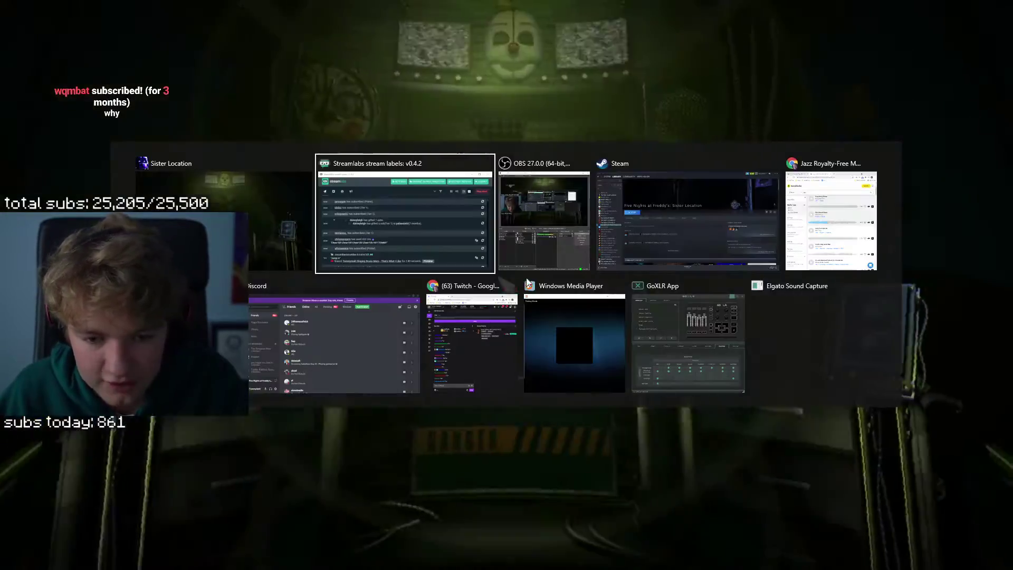
pyautogui.press('Escape')
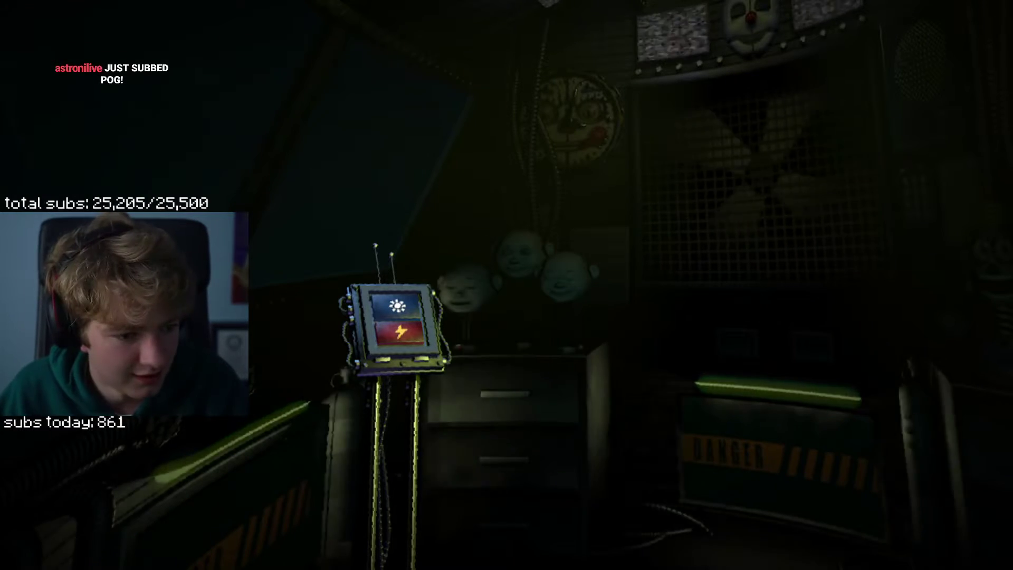
# Step: Alt+Tab to bring the Streamlabs stream labels window over the game
pyautogui.hotkey('alt', 'Tab')
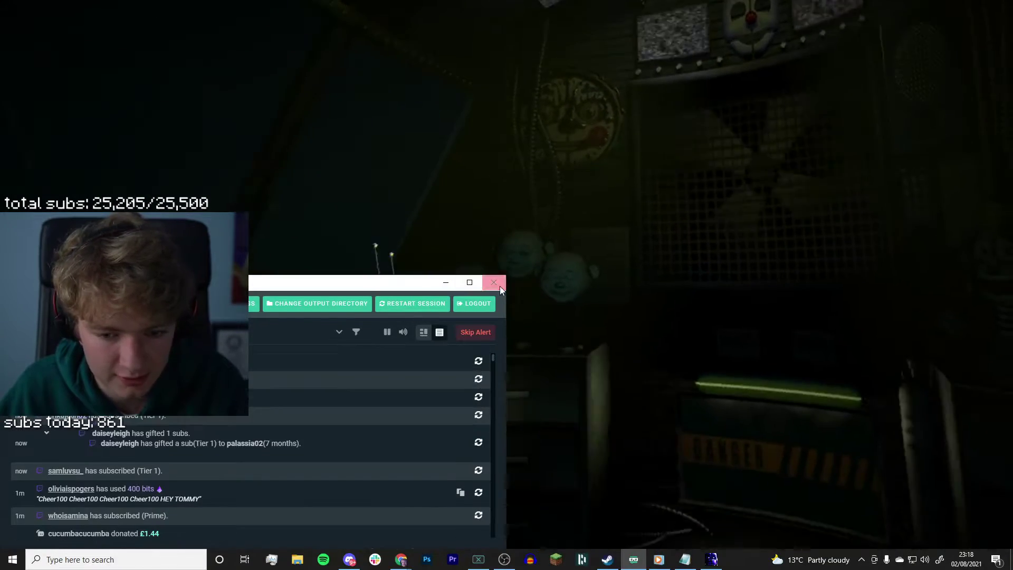
pyautogui.click(494, 282)
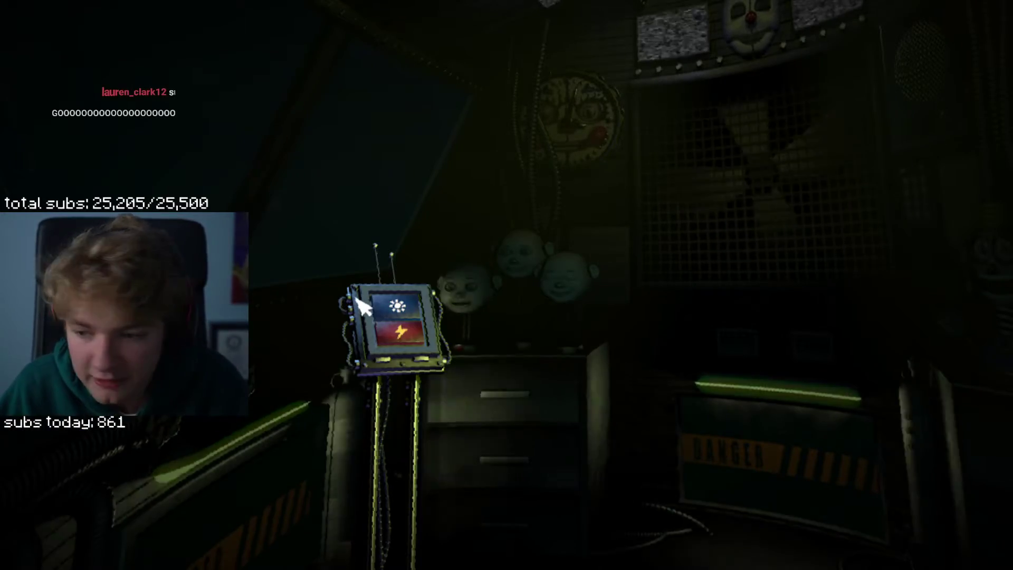